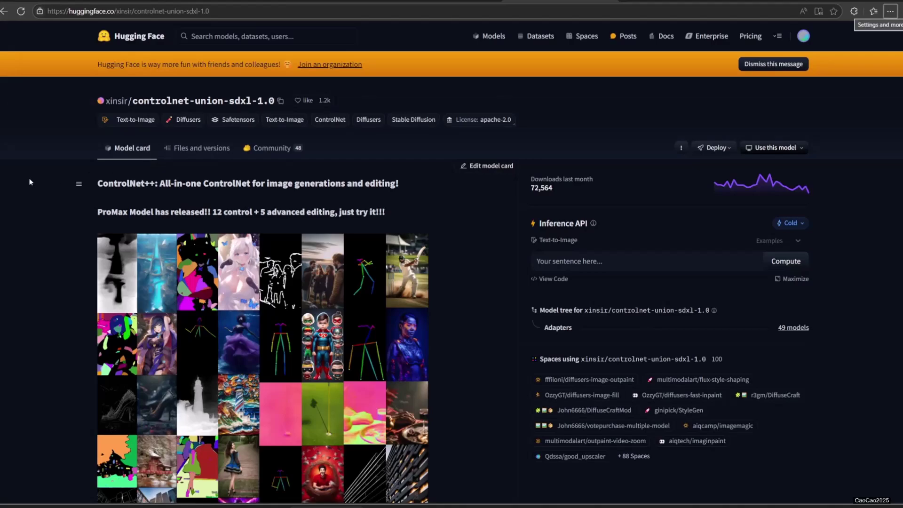
Step: Open the controlnet-union-sdxl-1.0 repository's file list and start downloading diffusion_pytorch_model_promax.safetensors to a chosen location
{"action": "scroll", "coordinate": [217, 238], "scroll_direction": "down", "scroll_amount": 9}
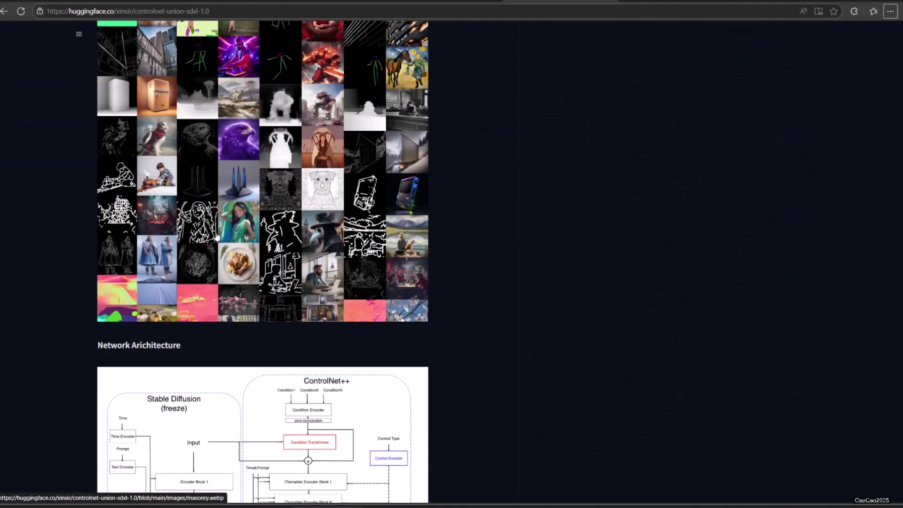
{"action": "scroll", "coordinate": [217, 238], "scroll_direction": "down", "scroll_amount": 20}
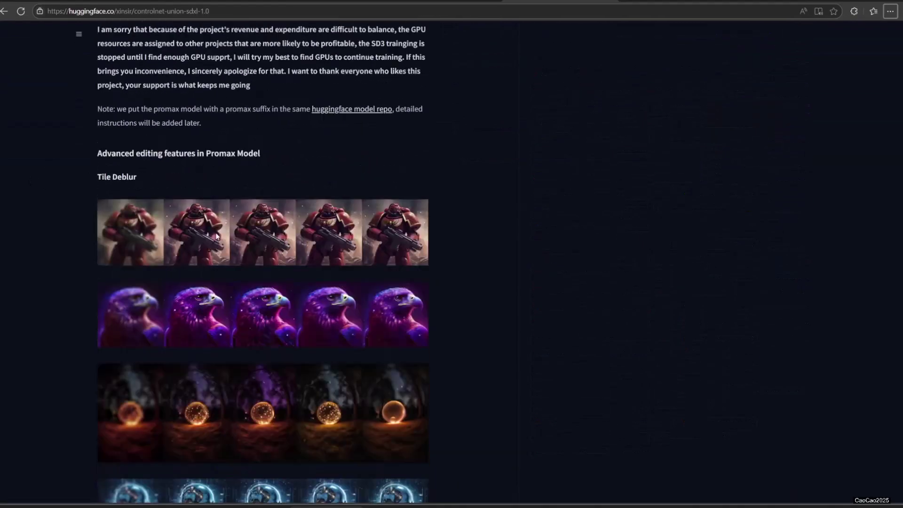
{"action": "scroll", "coordinate": [218, 238], "scroll_direction": "up", "scroll_amount": 20}
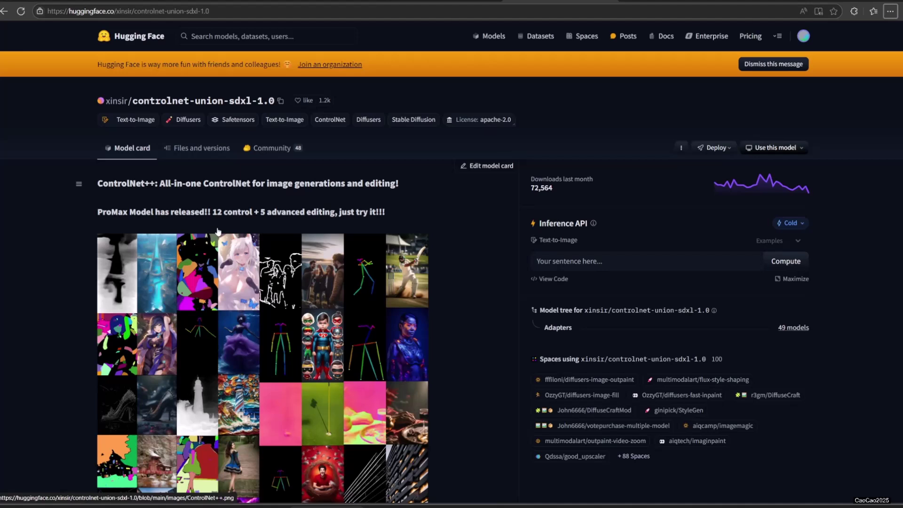
{"action": "left_click", "coordinate": [203, 149]}
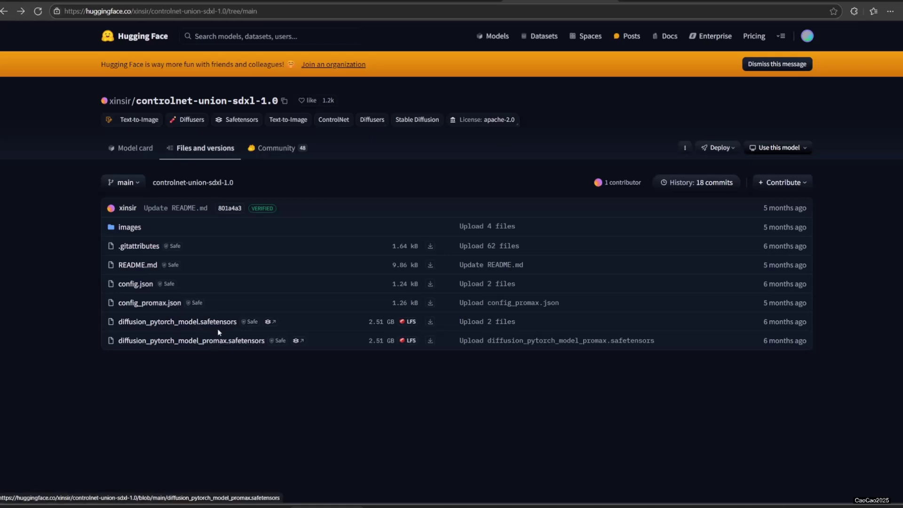
{"action": "left_click", "coordinate": [430, 346]}
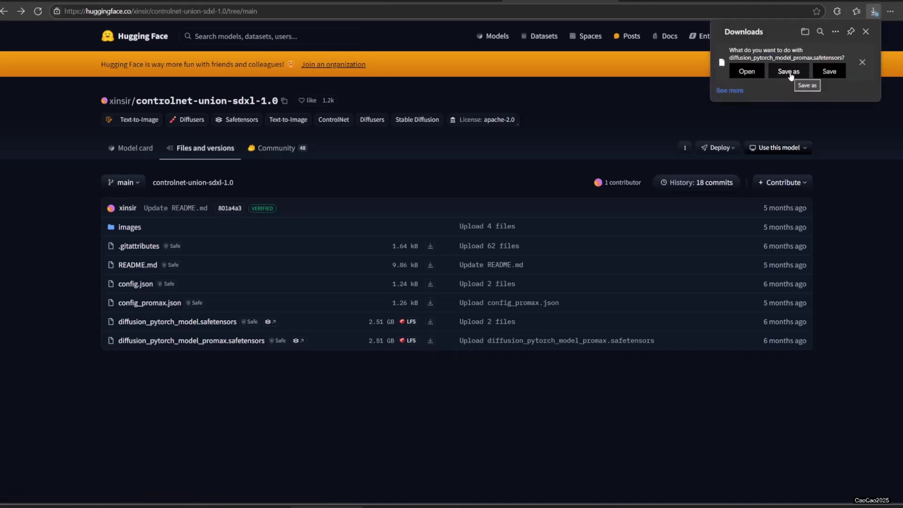
{"action": "left_click", "coordinate": [777, 69]}
Step: Choose the ControlNet folder inside the Stable Diffusion webui's models folder as the download destination
{"action": "double_click", "coordinate": [541, 99]}
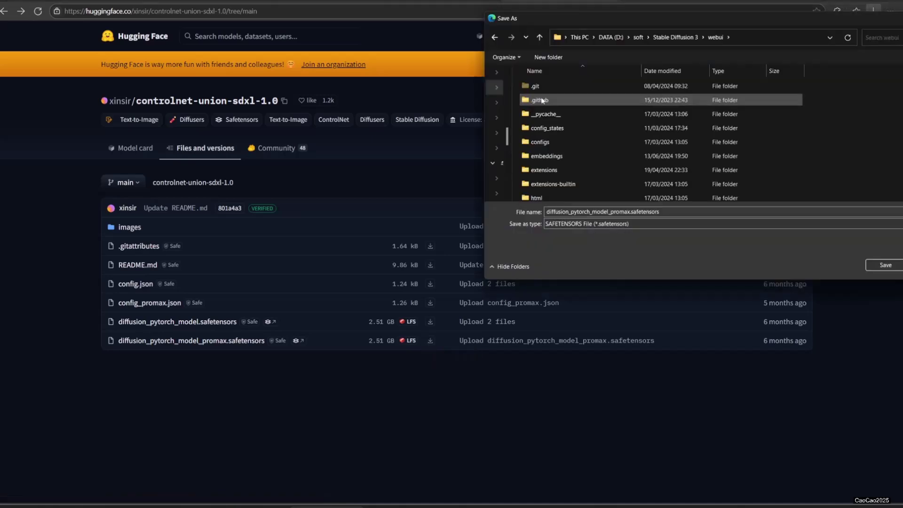
{"action": "scroll", "coordinate": [545, 97], "scroll_direction": "down", "scroll_amount": 4}
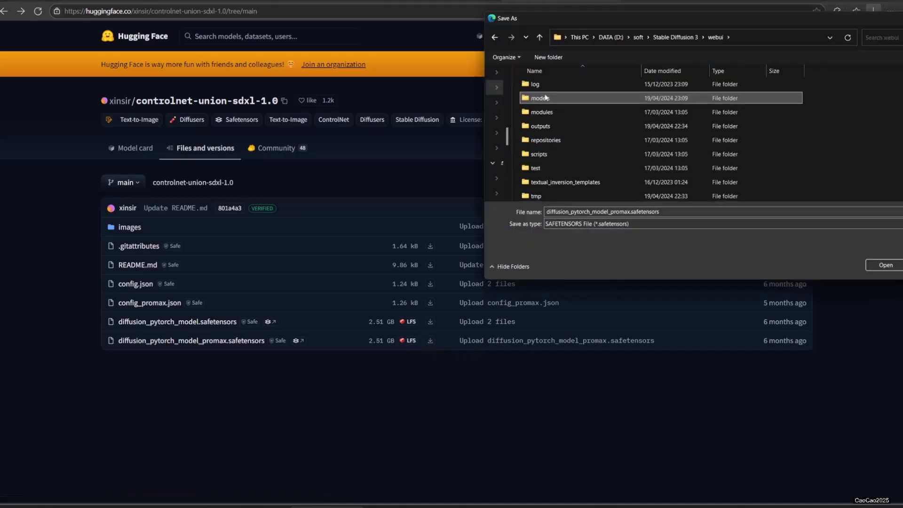
{"action": "double_click", "coordinate": [541, 97]}
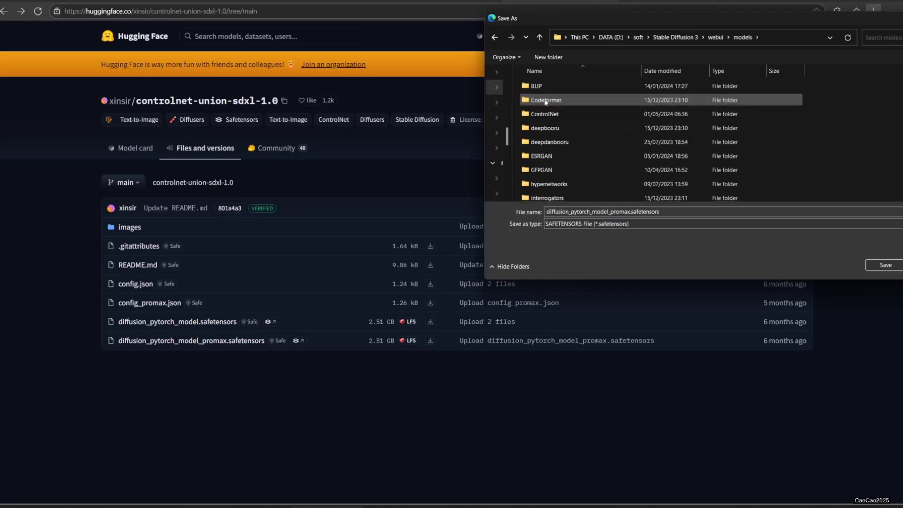
{"action": "double_click", "coordinate": [544, 114]}
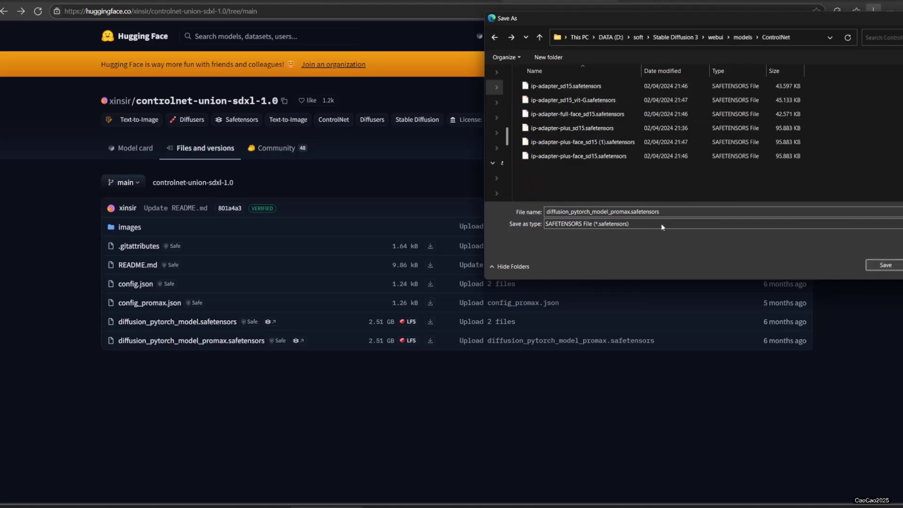
Step: Rename the download UNISON_XL_PROMAX.safetensors and save it
{"action": "left_click", "coordinate": [602, 213]}
{"action": "left_click_drag", "start_coordinate": [631, 211], "coordinate": [506, 210]}
{"action": "left_click", "coordinate": [592, 212]}
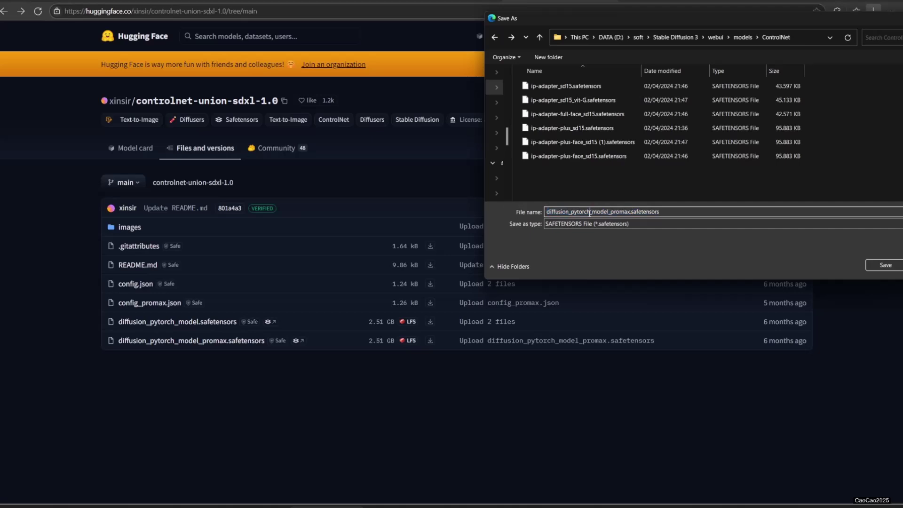
{"action": "left_click_drag", "start_coordinate": [589, 212], "coordinate": [428, 211]}
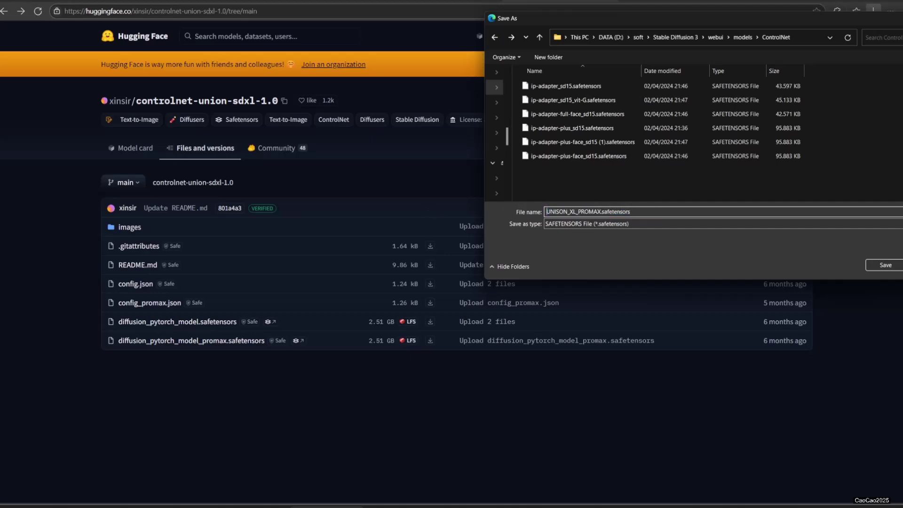
{"action": "key", "text": "Return"}
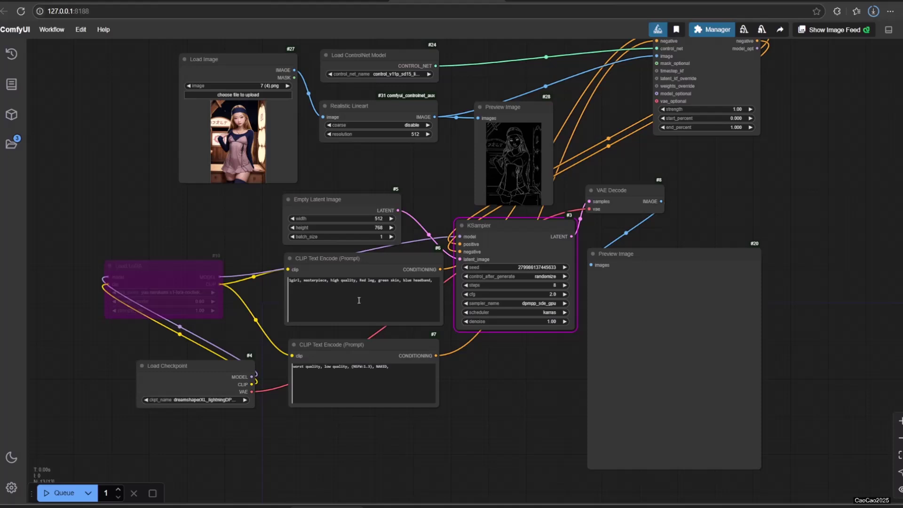
Step: In ComfyUI, try to run the workflow with the dreamshaperXL lightning checkpoint and the SD 1.5 lineart ControlNet model
{"action": "mouse_move", "coordinate": [473, 417]}
{"action": "left_mouse_down"}
{"action": "mouse_move", "coordinate": [469, 445]}
{"action": "mouse_move", "coordinate": [476, 407]}
{"action": "left_mouse_up"}
{"action": "scroll", "coordinate": [200, 399], "scroll_direction": "up", "scroll_amount": 9}
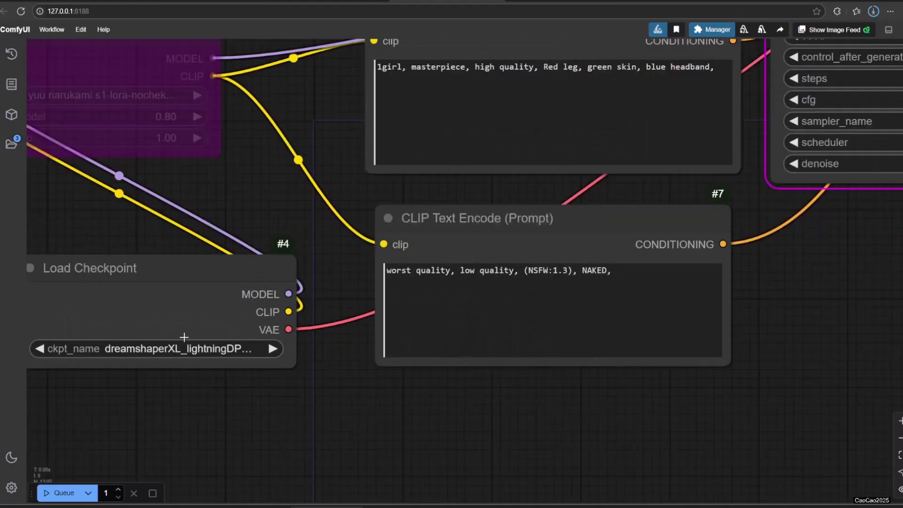
{"action": "scroll", "coordinate": [277, 388], "scroll_direction": "down", "scroll_amount": 5}
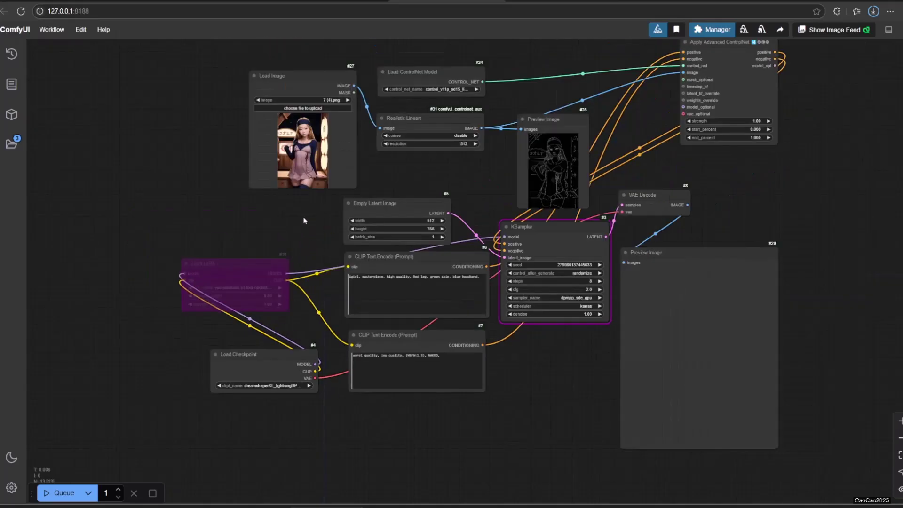
{"action": "left_click_drag", "start_coordinate": [304, 221], "coordinate": [232, 212]}
{"action": "left_click", "coordinate": [69, 492]}
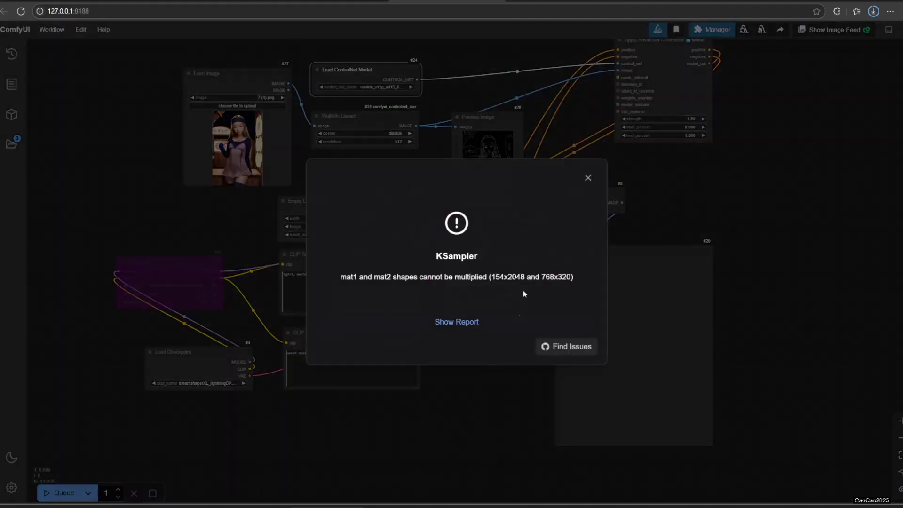
{"action": "left_click", "coordinate": [588, 179]}
Step: Set the Load ControlNet Model node to UNISON_XL_PROMAX.safetensors
{"action": "scroll", "coordinate": [362, 78], "scroll_direction": "up", "scroll_amount": 5}
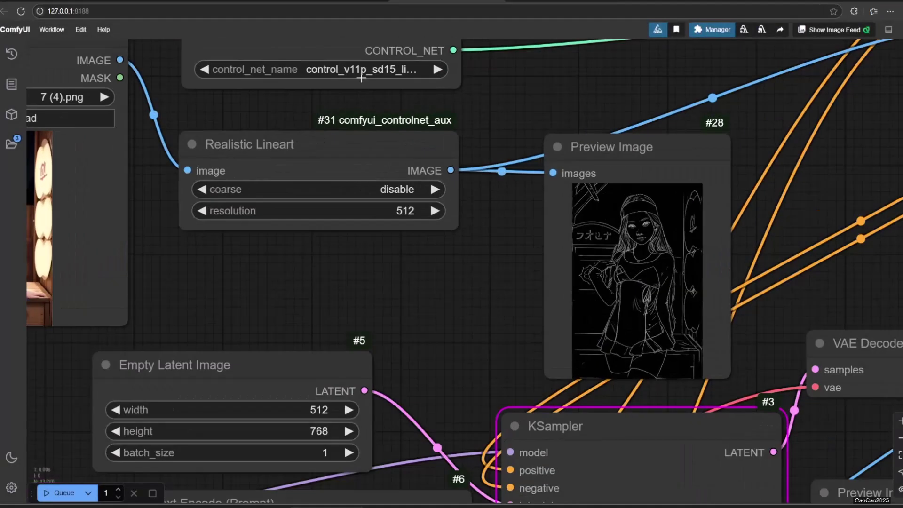
{"action": "left_click", "coordinate": [362, 78]}
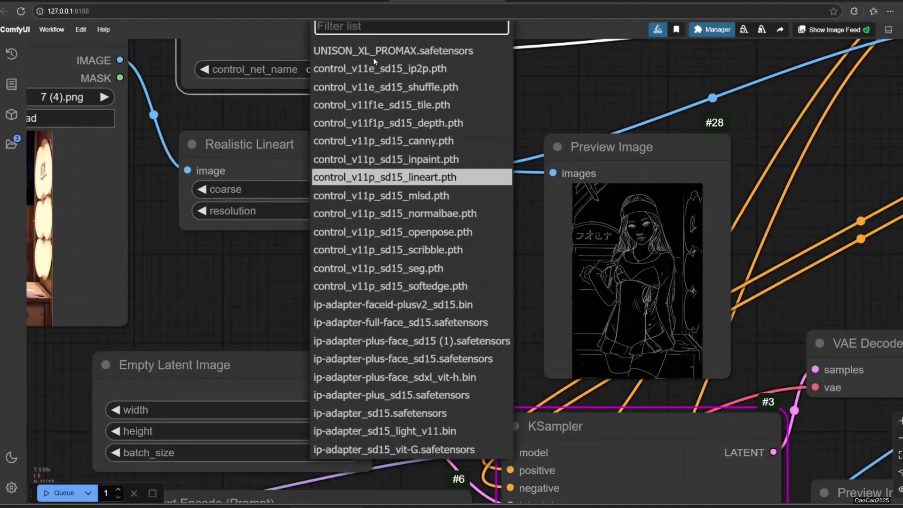
{"action": "left_click", "coordinate": [373, 55]}
{"action": "scroll", "coordinate": [306, 258], "scroll_direction": "down", "scroll_amount": 4}
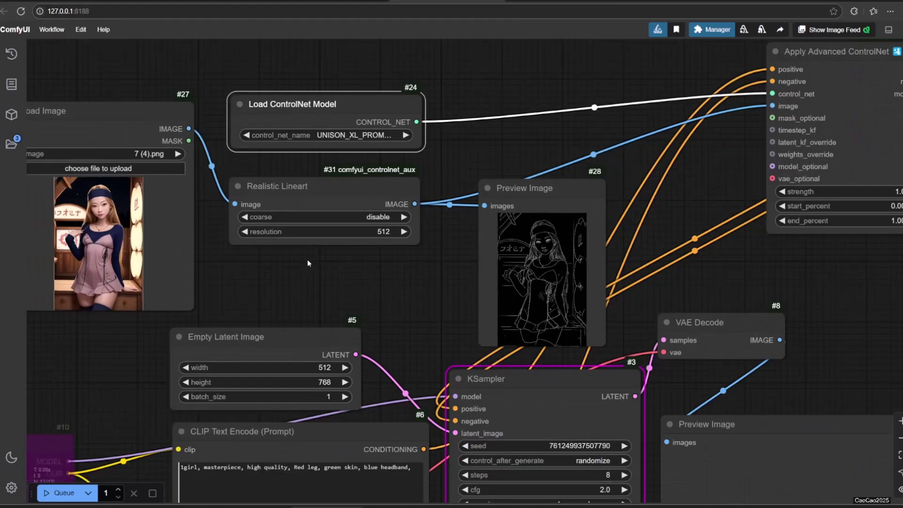
{"action": "scroll", "coordinate": [308, 262], "scroll_direction": "down", "scroll_amount": 5}
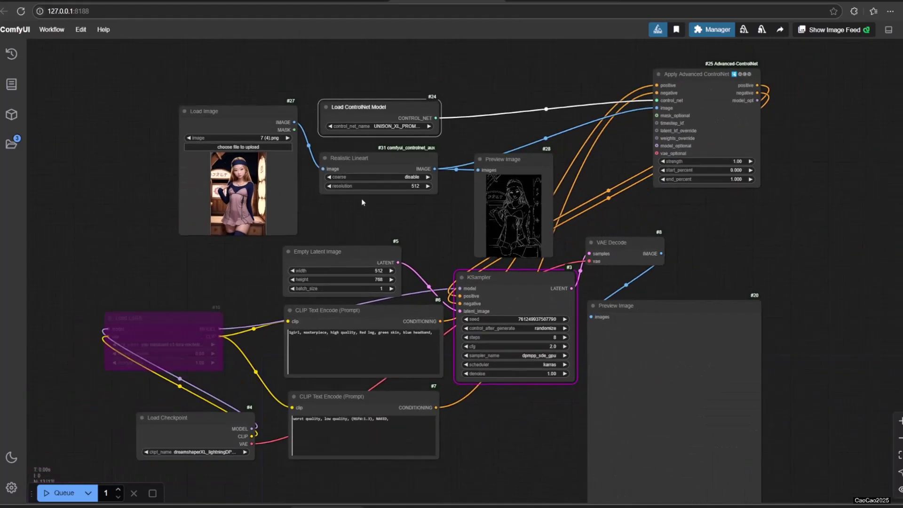
Step: Set the Empty Latent Image width to 1024
{"action": "scroll", "coordinate": [715, 341], "scroll_direction": "up", "scroll_amount": 4}
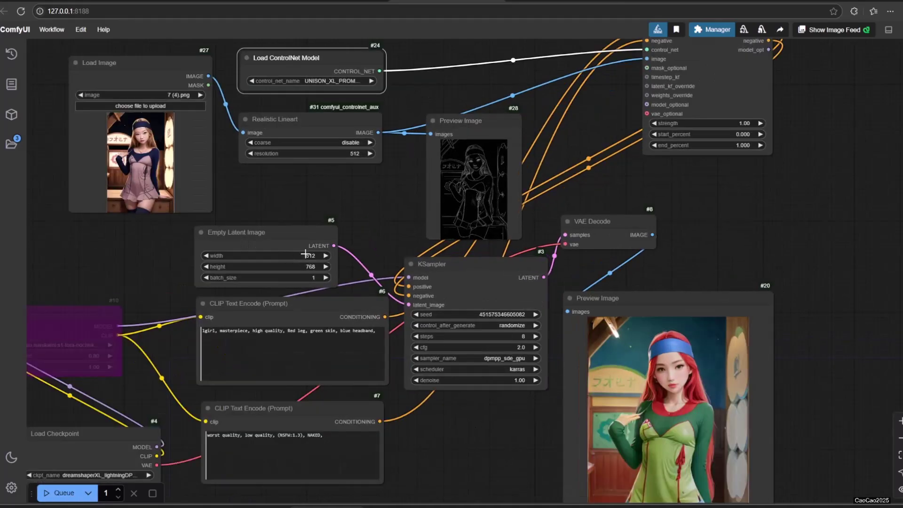
{"action": "left_click", "coordinate": [313, 258]}
{"action": "type", "text": "1024"}
{"action": "key", "text": "Return"}
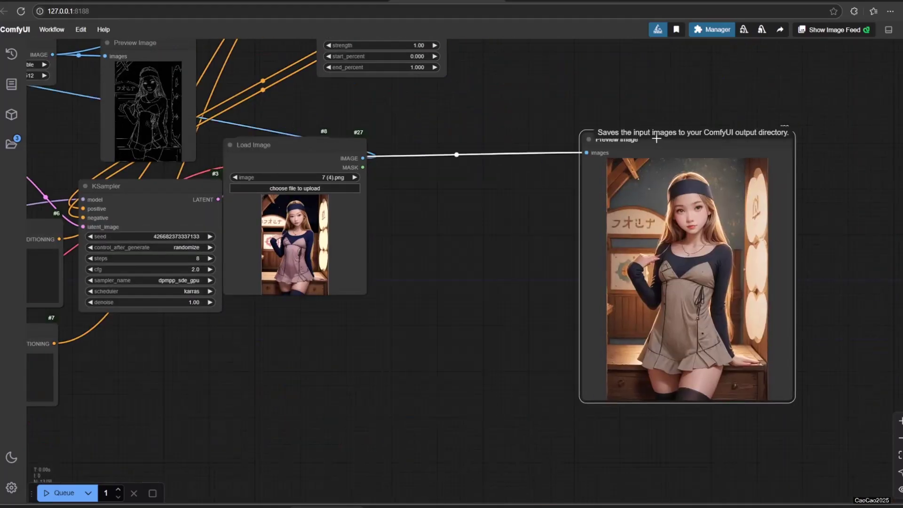
Step: Move the Load Image node beside the output preview and enlarge it to show the source picture at a comparable size
{"action": "left_click_drag", "start_coordinate": [254, 145], "coordinate": [393, 133]}
{"action": "left_click_drag", "start_coordinate": [505, 282], "coordinate": [558, 477]}
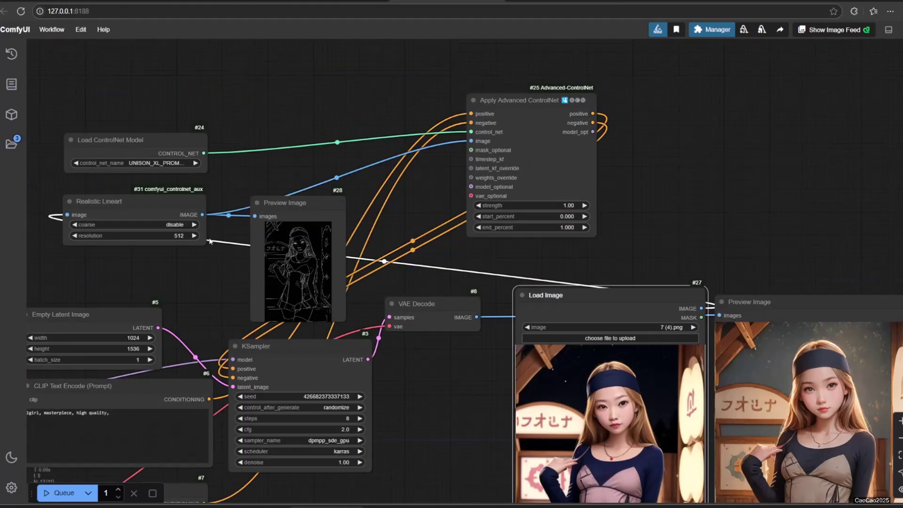
Step: Replace the Realistic Lineart node with Canny Edge, wire it from Load Image to the Apply Advanced ControlNet image input, and run the workflow
{"action": "key", "text": "Delete"}
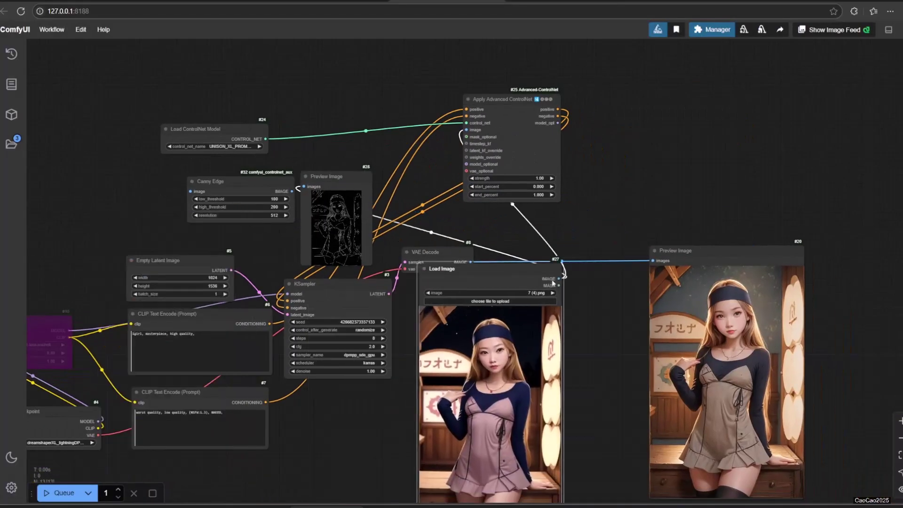
{"action": "left_click_drag", "start_coordinate": [552, 281], "coordinate": [191, 191]}
{"action": "left_click_drag", "start_coordinate": [245, 187], "coordinate": [499, 114]}
{"action": "scroll", "coordinate": [312, 207], "scroll_direction": "up", "scroll_amount": 2}
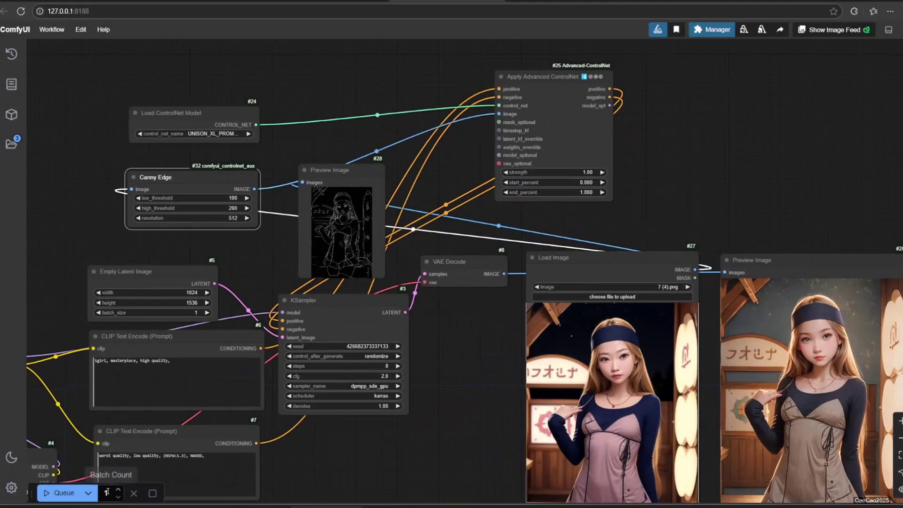
{"action": "left_click", "coordinate": [64, 492]}
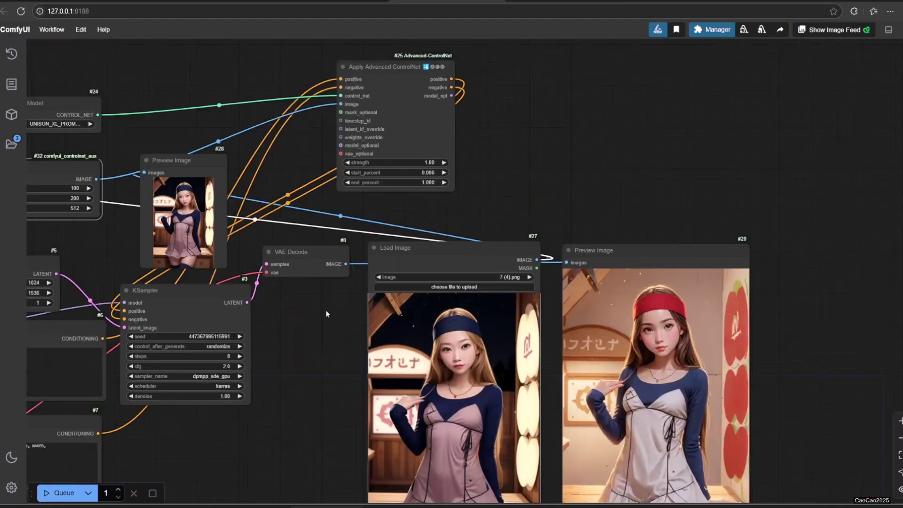
Step: Replace the Canny Edge node with a DWPose Estimator and wire it between Load Image and Apply Advanced ControlNet
{"action": "left_click_drag", "start_coordinate": [328, 314], "coordinate": [453, 350]}
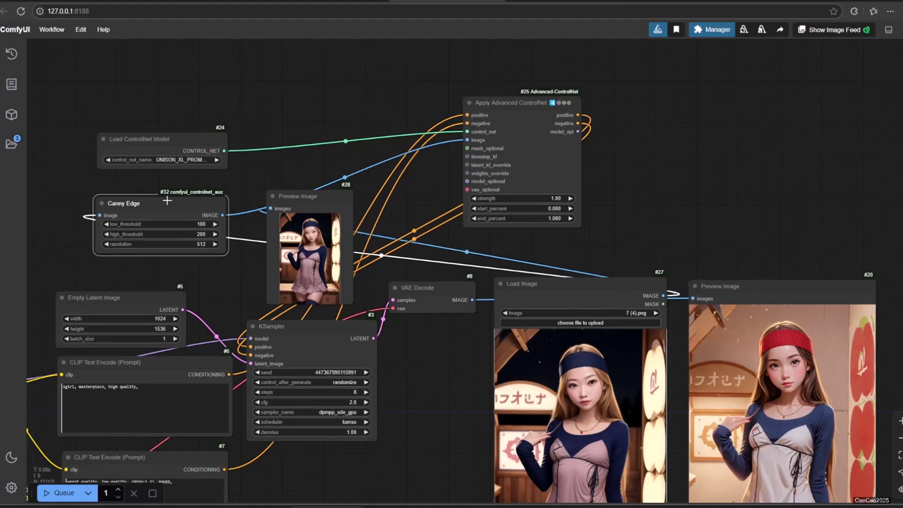
{"action": "left_click", "coordinate": [167, 200]}
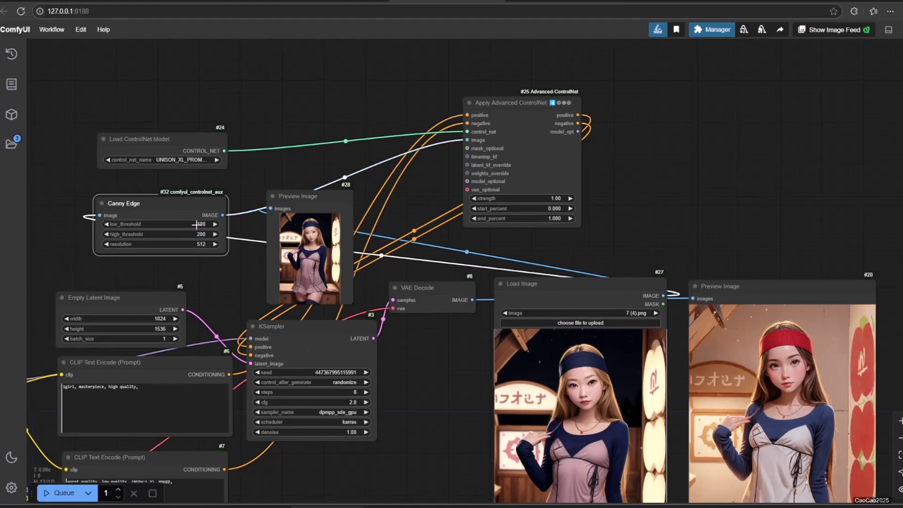
{"action": "key", "text": "Delete"}
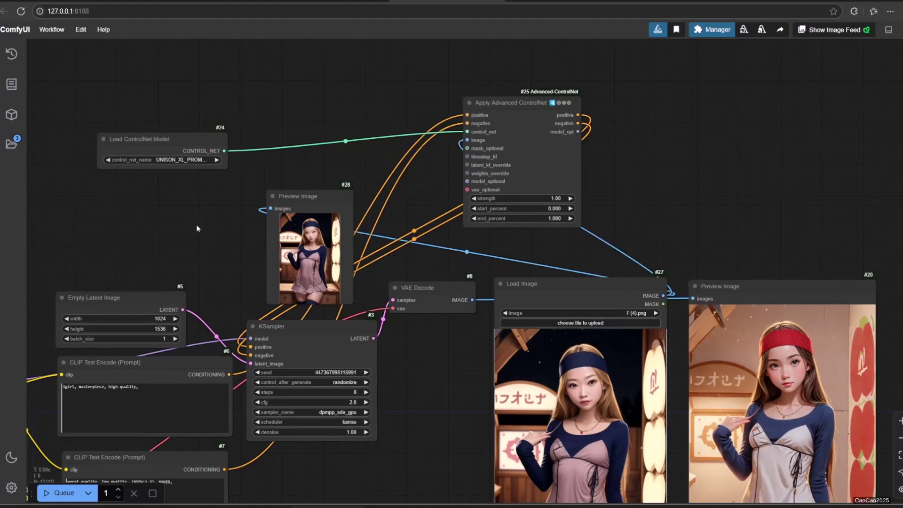
{"action": "double_click", "coordinate": [197, 229]}
{"action": "type", "text": "dw"}
{"action": "left_click", "coordinate": [418, 175]}
{"action": "left_click_drag", "start_coordinate": [264, 221], "coordinate": [198, 207]}
{"action": "left_click_drag", "start_coordinate": [663, 296], "coordinate": [743, 162]}
{"action": "left_click_drag", "start_coordinate": [753, 211], "coordinate": [651, 122]}
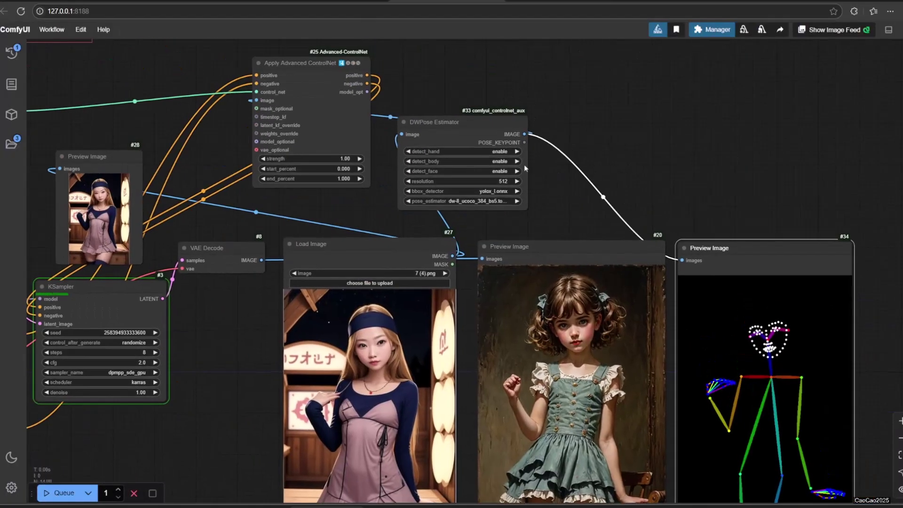
Step: Replace the DWPose Estimator with a Depth Anything node and wire it between Load Image and the Apply Advanced ControlNet image input
{"action": "left_click", "coordinate": [461, 130]}
{"action": "key", "text": "Delete"}
{"action": "double_click", "coordinate": [463, 134]}
{"action": "type", "text": "depth"}
{"action": "left_click", "coordinate": [441, 196]}
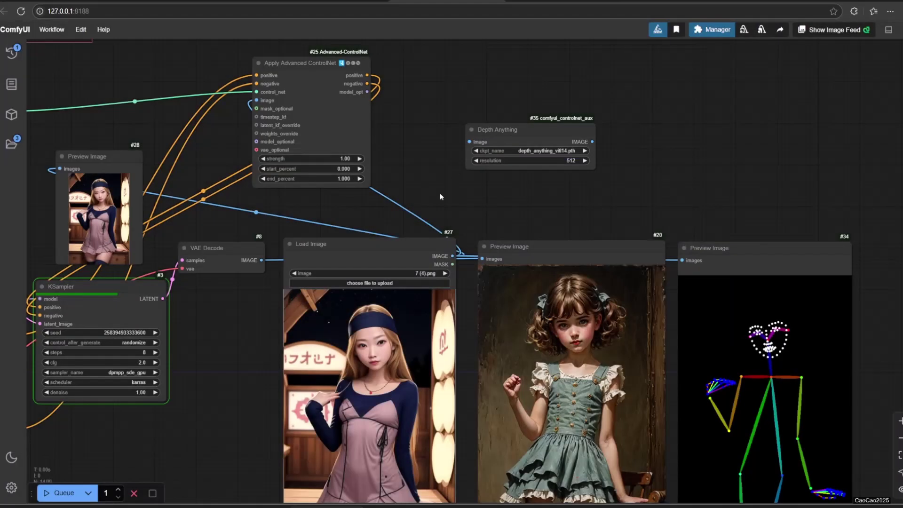
{"action": "left_click_drag", "start_coordinate": [452, 256], "coordinate": [470, 142]}
{"action": "left_click_drag", "start_coordinate": [591, 141], "coordinate": [257, 100]}
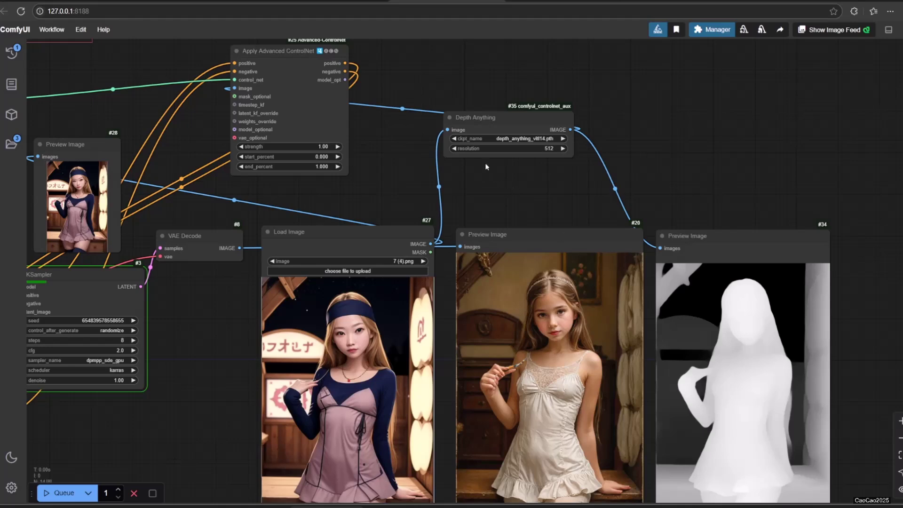
Step: Replace the Depth Anything node with a OneFormer COCO Segmentor, feeding it from Load Image and sending its output to the preprocessor's Preview Image node
{"action": "left_click", "coordinate": [494, 120]}
{"action": "key", "text": "Delete"}
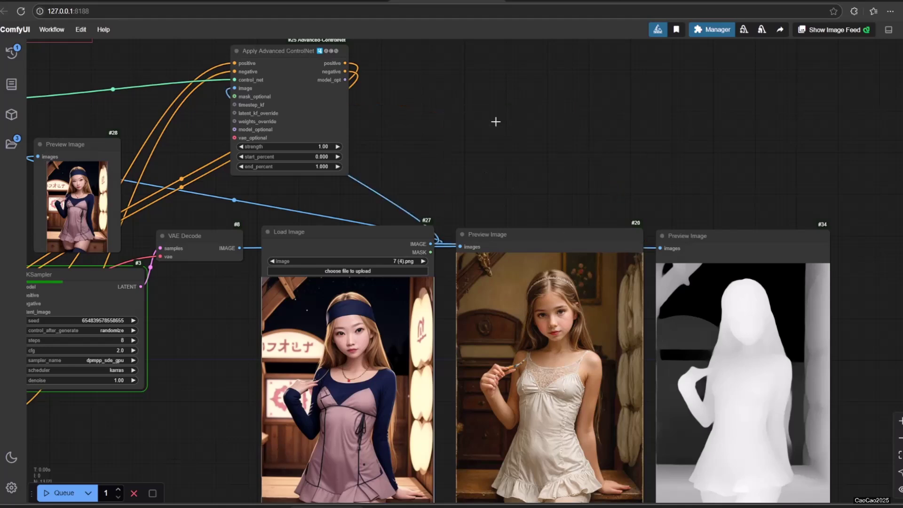
{"action": "double_click", "coordinate": [496, 121]}
{"action": "type", "text": "segm"}
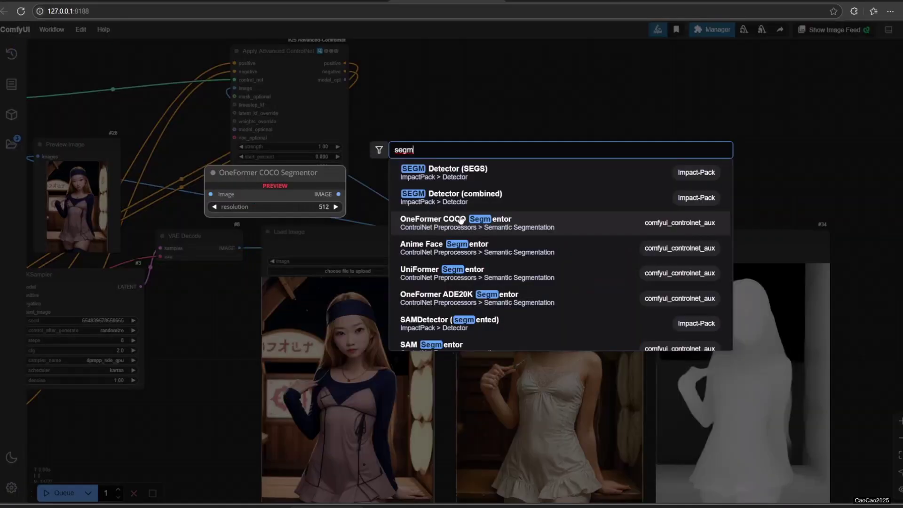
{"action": "left_click", "coordinate": [459, 220]}
{"action": "left_click_drag", "start_coordinate": [546, 117], "coordinate": [518, 132]}
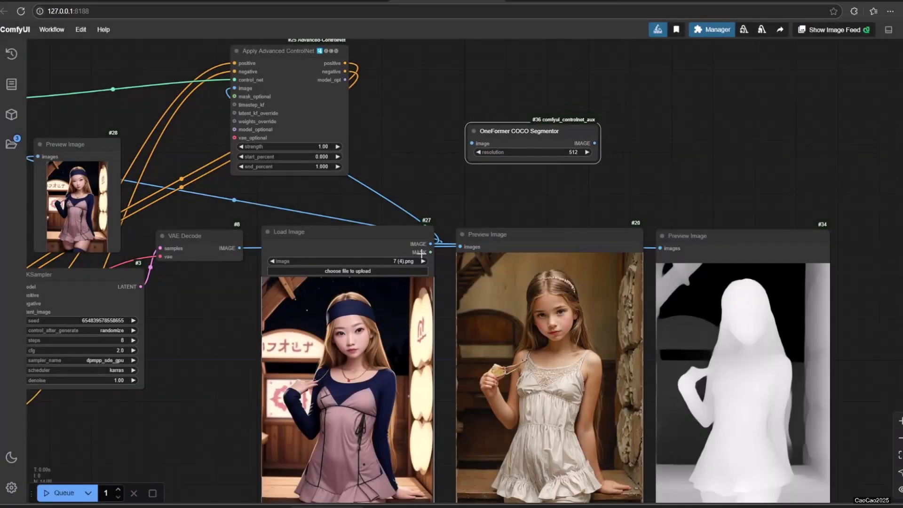
{"action": "left_click_drag", "start_coordinate": [431, 244], "coordinate": [471, 143]}
{"action": "left_click_drag", "start_coordinate": [595, 143], "coordinate": [660, 248]}
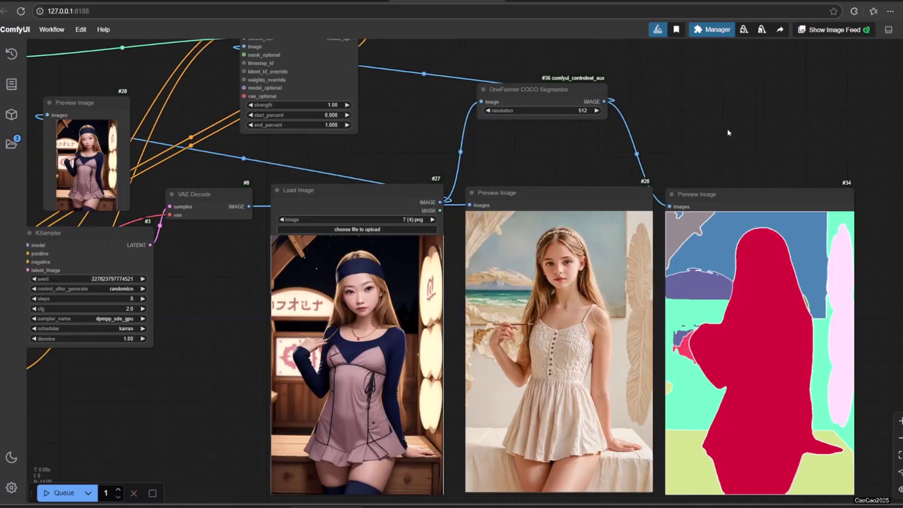
Step: Add a Realistic Lineart node fed by Load Image and send its output to a copy of the segmentation Preview Image node
{"action": "left_click_drag", "start_coordinate": [709, 94], "coordinate": [579, 148]}
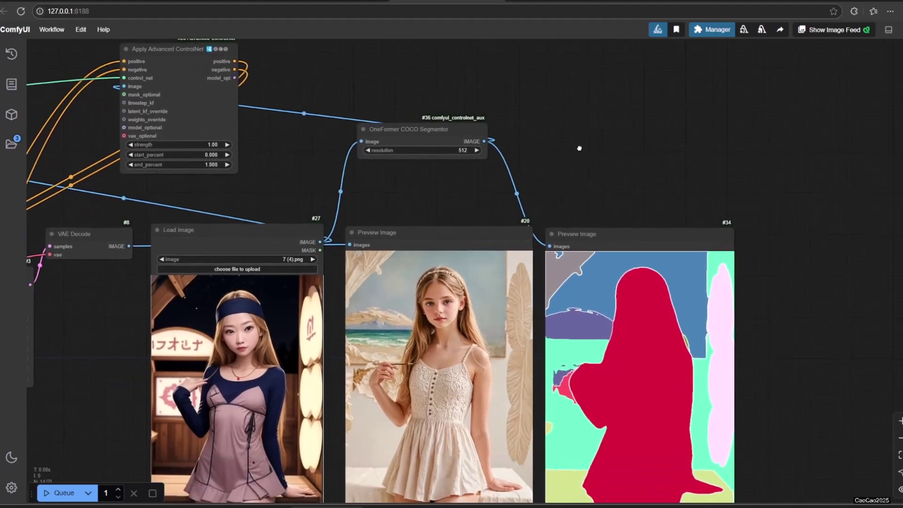
{"action": "double_click", "coordinate": [579, 148]}
{"action": "type", "text": "reali"}
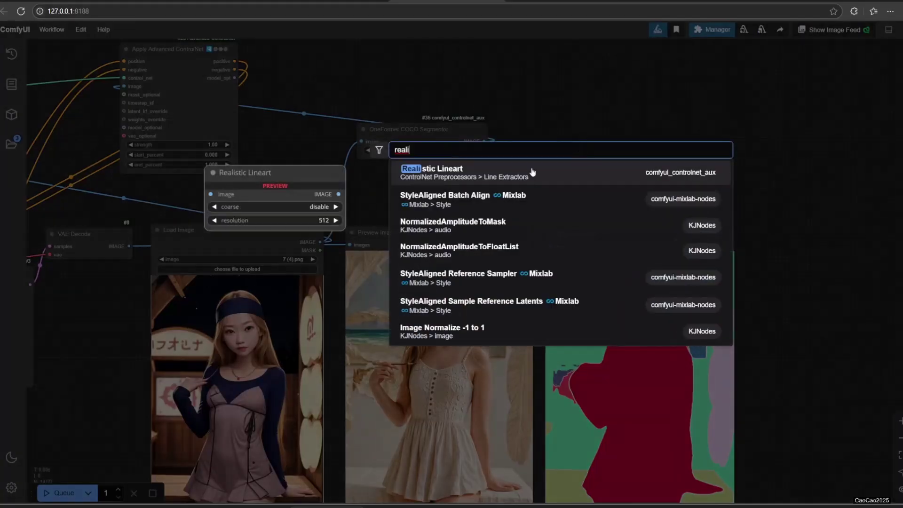
{"action": "left_click", "coordinate": [532, 173]}
{"action": "left_click_drag", "start_coordinate": [619, 146], "coordinate": [558, 136]}
{"action": "left_click_drag", "start_coordinate": [350, 245], "coordinate": [524, 145]}
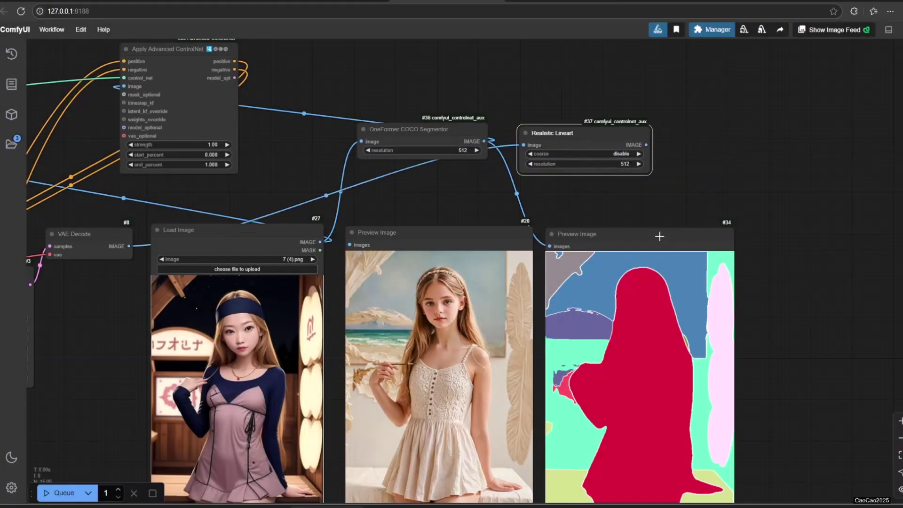
{"action": "left_click_drag", "start_coordinate": [659, 236], "coordinate": [843, 235], "text": "alt"}
{"action": "mouse_move", "coordinate": [646, 145]}
{"action": "left_mouse_down"}
{"action": "mouse_move", "coordinate": [752, 227]}
{"action": "mouse_move", "coordinate": [755, 246]}
{"action": "left_mouse_up"}
Step: Duplicate the Apply Advanced ControlNet node, chain the first node's positive and negative outputs into the copy, and feed its image input from Realistic Lineart
{"action": "left_click_drag", "start_coordinate": [277, 80], "coordinate": [400, 201]}
{"action": "mouse_move", "coordinate": [286, 169]}
{"action": "left_mouse_down", "text": "alt"}
{"action": "mouse_move", "coordinate": [465, 162]}
{"action": "mouse_move", "coordinate": [462, 109]}
{"action": "left_mouse_up", "text": "alt"}
{"action": "scroll", "coordinate": [450, 180], "scroll_direction": "up", "scroll_amount": 2}
{"action": "left_click_drag", "start_coordinate": [337, 182], "coordinate": [420, 108]}
{"action": "left_click_drag", "start_coordinate": [338, 192], "coordinate": [420, 118]}
{"action": "left_click_drag", "start_coordinate": [835, 283], "coordinate": [420, 138]}
{"action": "left_click_drag", "start_coordinate": [386, 206], "coordinate": [488, 187]}
{"action": "scroll", "coordinate": [431, 321], "scroll_direction": "down", "scroll_amount": 1}
{"action": "left_click_drag", "start_coordinate": [431, 321], "coordinate": [440, 288]}
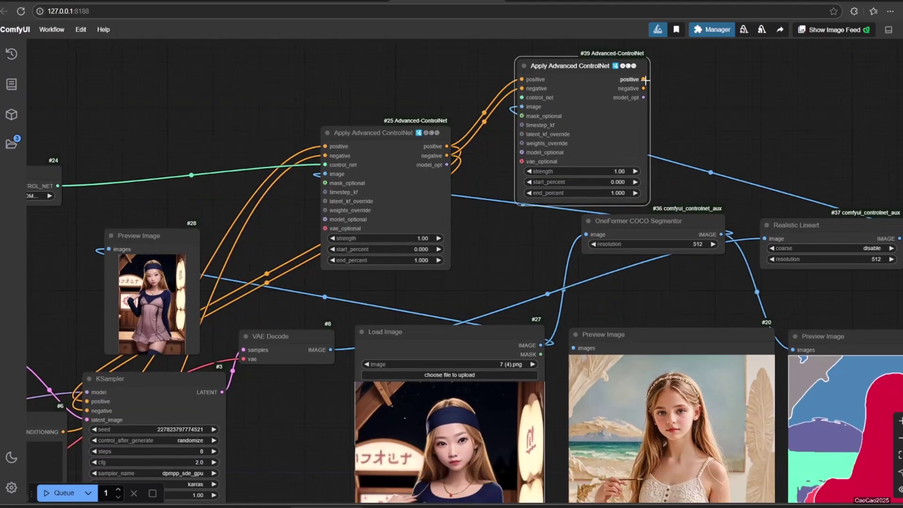
Step: Connect the second Apply Advanced ControlNet's positive and negative outputs to the KSampler and run the workflow
{"action": "left_click_drag", "start_coordinate": [645, 81], "coordinate": [97, 402]}
{"action": "scroll", "coordinate": [296, 172], "scroll_direction": "up", "scroll_amount": 2}
{"action": "scroll", "coordinate": [473, 259], "scroll_direction": "down", "scroll_amount": 3}
{"action": "left_click_drag", "start_coordinate": [562, 282], "coordinate": [424, 228]}
{"action": "left_click", "coordinate": [64, 492]}
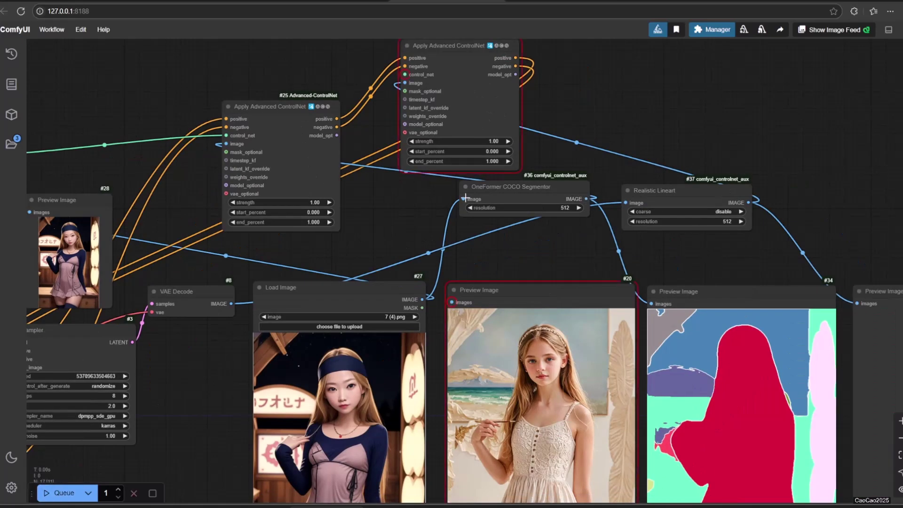
Step: Connect the VAE Decode image output to the Preview Image node beside Load Image and run the workflow again
{"action": "left_click_drag", "start_coordinate": [231, 304], "coordinate": [452, 302]}
{"action": "left_click_drag", "start_coordinate": [843, 272], "coordinate": [796, 309]}
{"action": "left_click_drag", "start_coordinate": [375, 337], "coordinate": [611, 235]}
{"action": "key", "text": "ctrl+Return"}
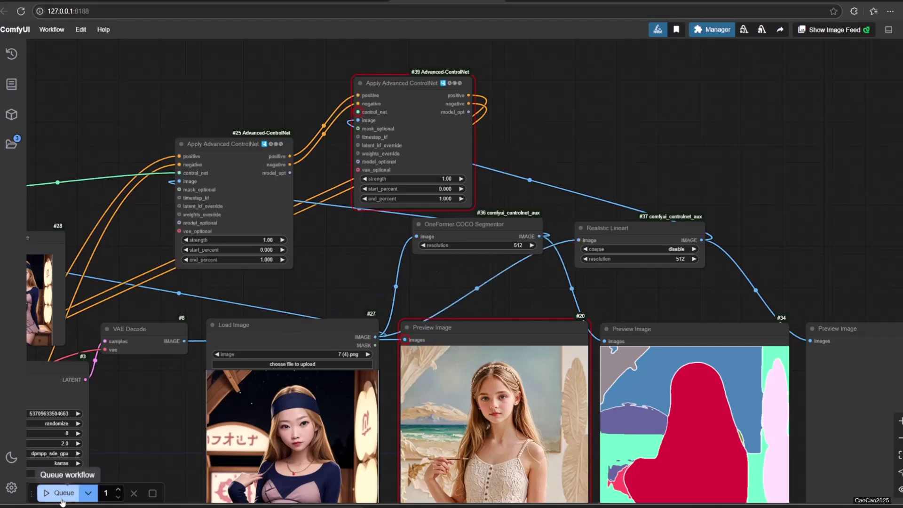
Step: Wire the Load ControlNet Model output to the second Apply Advanced ControlNet's control_net input and run the workflow
{"action": "scroll", "coordinate": [355, 198], "scroll_direction": "up", "scroll_amount": 2}
{"action": "scroll", "coordinate": [355, 197], "scroll_direction": "down", "scroll_amount": 1}
{"action": "left_click_drag", "start_coordinate": [396, 255], "coordinate": [513, 307]}
{"action": "left_click_drag", "start_coordinate": [627, 287], "coordinate": [598, 300]}
{"action": "left_click_drag", "start_coordinate": [51, 220], "coordinate": [244, 205]}
{"action": "left_click_drag", "start_coordinate": [197, 230], "coordinate": [661, 142]}
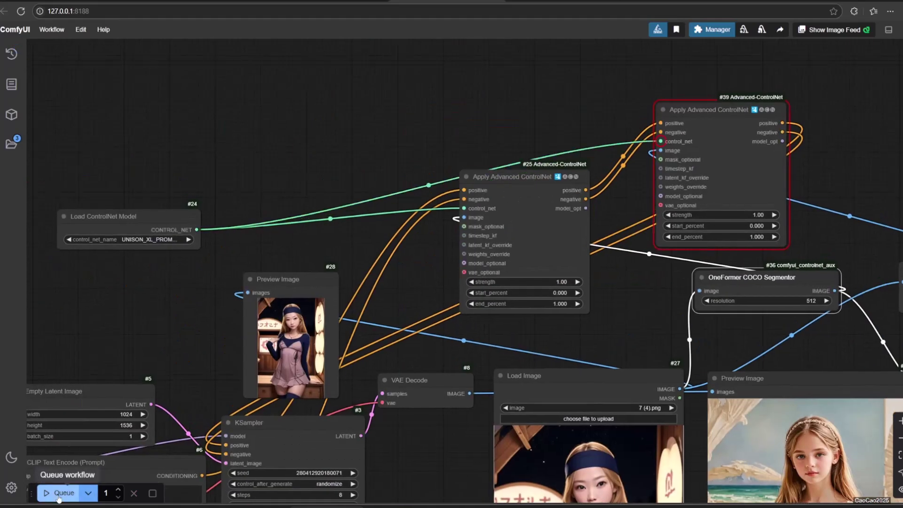
{"action": "left_click", "coordinate": [66, 492]}
Step: Set end_percent to 0.2 on the second Apply Advanced ControlNet and run the workflow
{"action": "left_click_drag", "start_coordinate": [657, 307], "coordinate": [277, 221]}
{"action": "scroll", "coordinate": [454, 192], "scroll_direction": "down", "scroll_amount": 1}
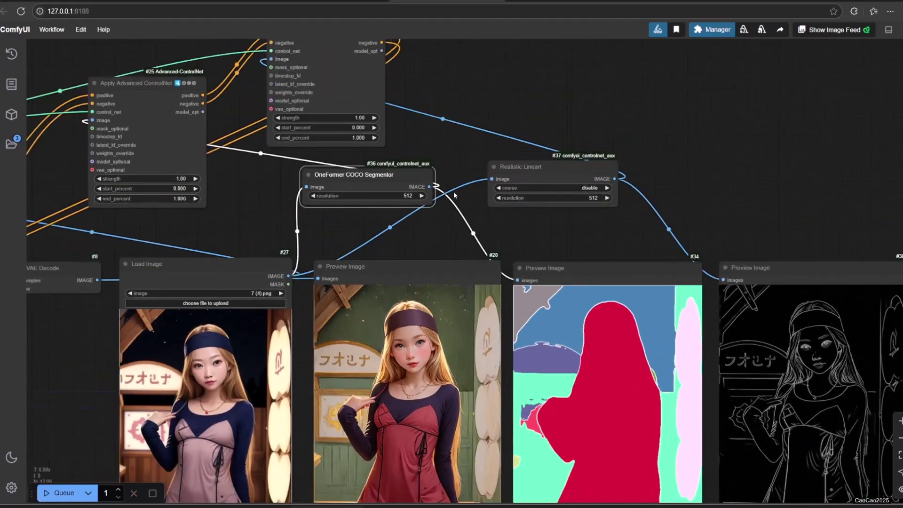
{"action": "left_click_drag", "start_coordinate": [562, 224], "coordinate": [596, 257]}
{"action": "scroll", "coordinate": [519, 213], "scroll_direction": "right", "scroll_amount": 5}
{"action": "scroll", "coordinate": [519, 213], "scroll_direction": "down", "scroll_amount": 2}
{"action": "scroll", "coordinate": [519, 213], "scroll_direction": "left", "scroll_amount": 4}
{"action": "scroll", "coordinate": [520, 212], "scroll_direction": "up", "scroll_amount": 2}
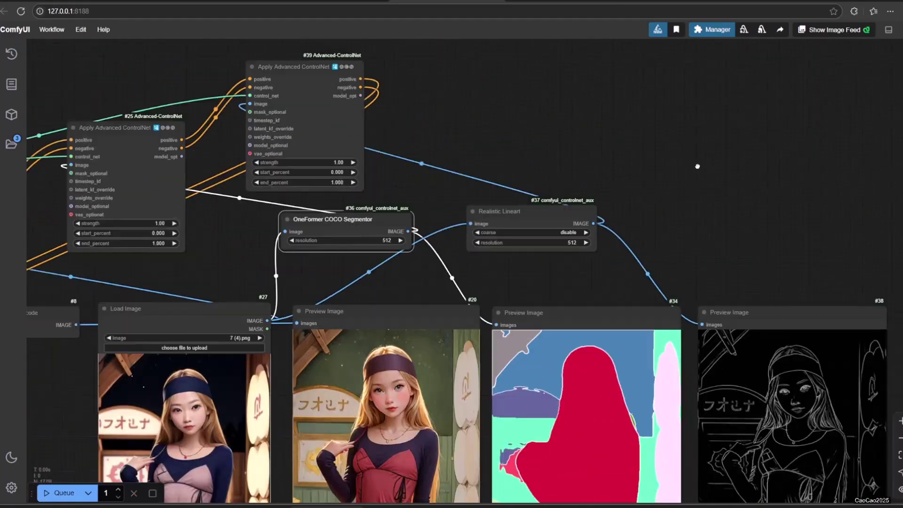
{"action": "left_click", "coordinate": [342, 170]}
{"action": "type", "text": "0.2"}
{"action": "key", "text": "Return"}
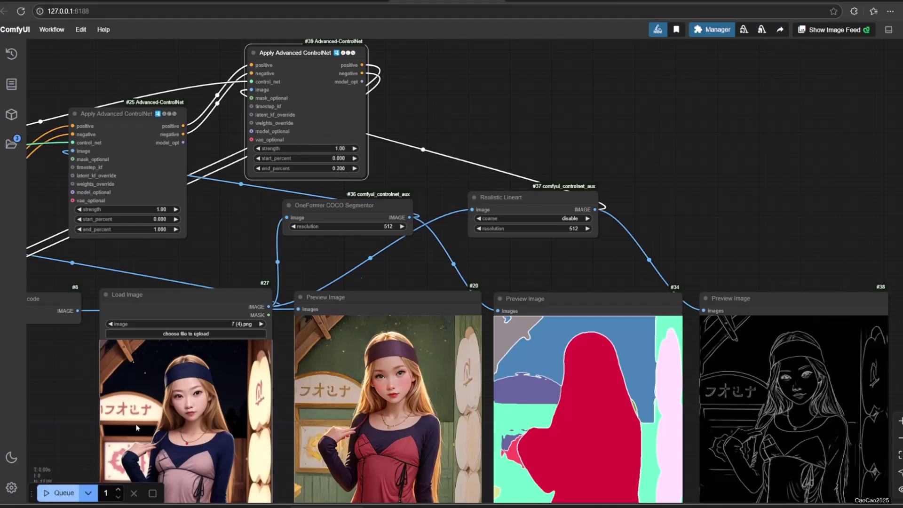
{"action": "scroll", "coordinate": [475, 111], "scroll_direction": "down", "scroll_amount": 3}
{"action": "scroll", "coordinate": [442, 112], "scroll_direction": "right", "scroll_amount": 1}
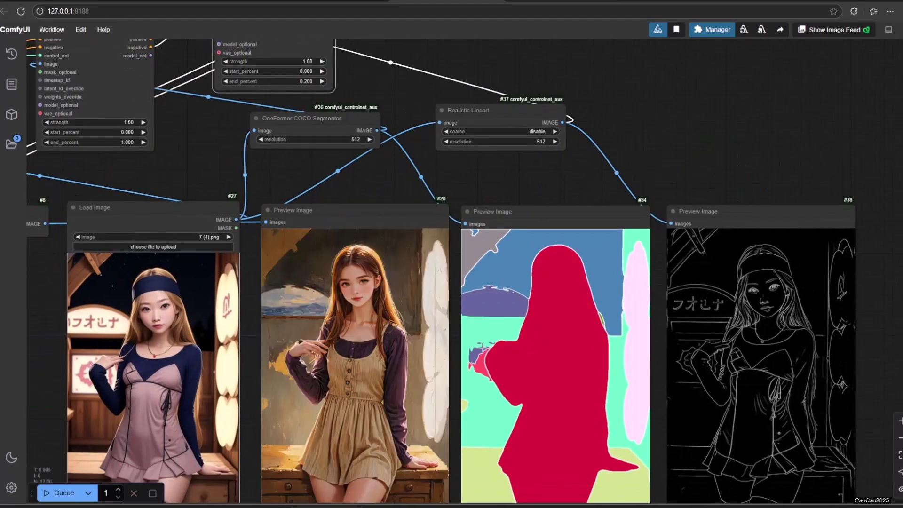
Step: Set end_percent to 0.8 on the second Apply Advanced ControlNet
{"action": "left_click", "coordinate": [301, 83]}
{"action": "type", "text": "0.8"}
{"action": "key", "text": "Return"}
Step: Set the first Apply Advanced ControlNet to strength 0.5, start_percent 0.1 and end_percent 0.4, and run the workflow
{"action": "left_click", "coordinate": [113, 122]}
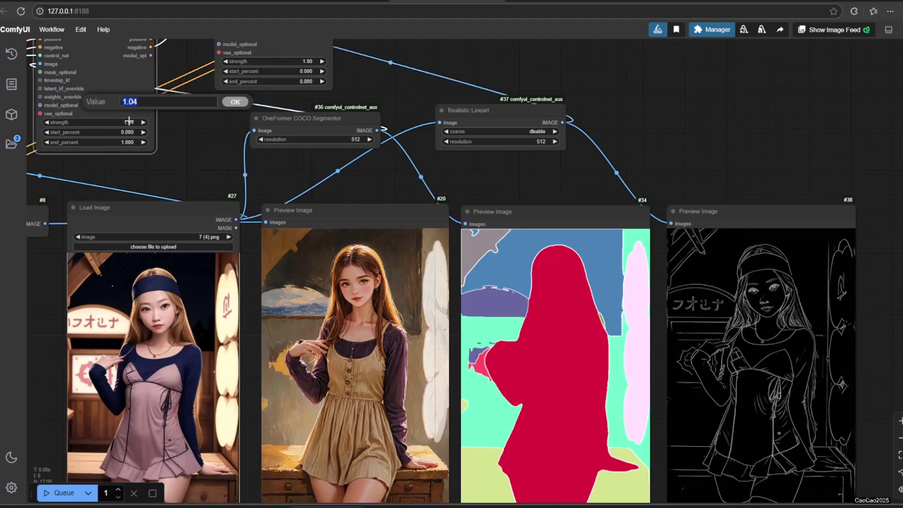
{"action": "left_click", "coordinate": [129, 142]}
{"action": "type", "text": "0.4"}
{"action": "key", "text": "Return"}
{"action": "left_click", "coordinate": [112, 132]}
{"action": "type", "text": "0.1"}
{"action": "key", "text": "Return"}
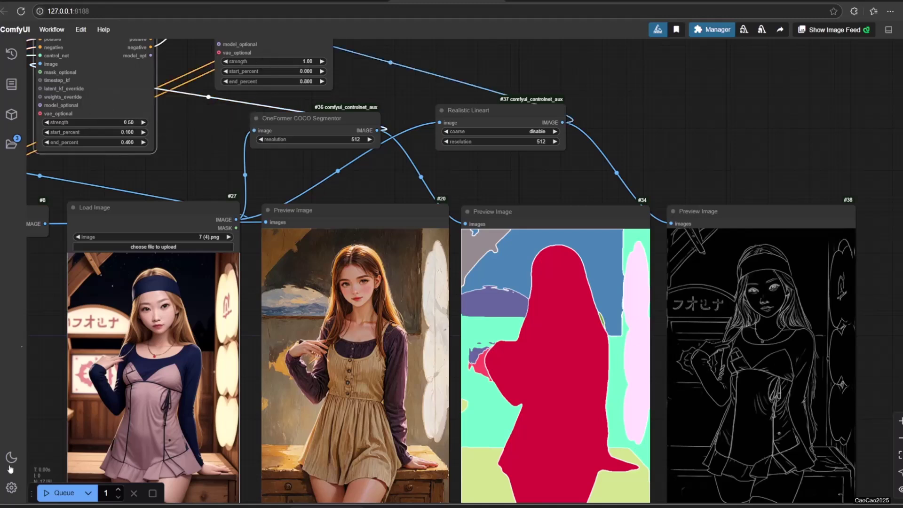
{"action": "key", "text": "ctrl+Return"}
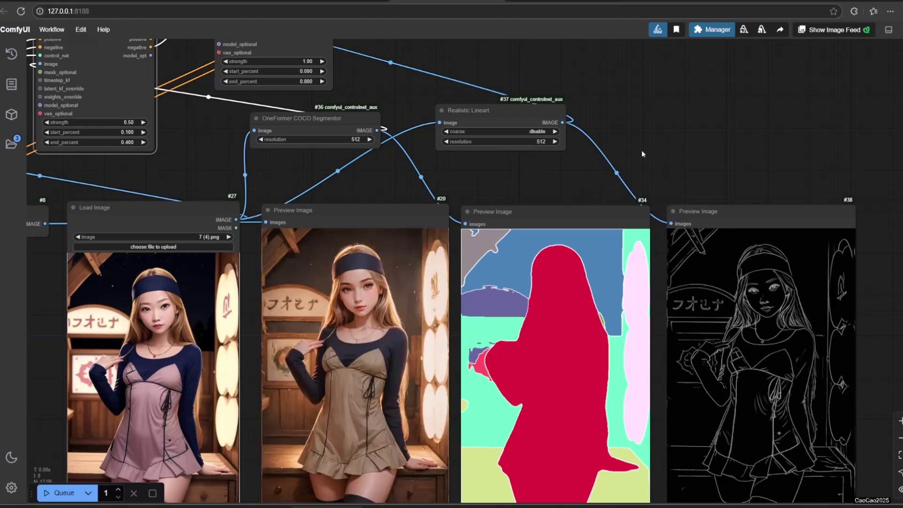
{"action": "scroll", "coordinate": [642, 152], "scroll_direction": "down", "scroll_amount": 3}
{"action": "left_click_drag", "start_coordinate": [131, 394], "coordinate": [167, 454]}
{"action": "scroll", "coordinate": [202, 323], "scroll_direction": "up", "scroll_amount": 2}
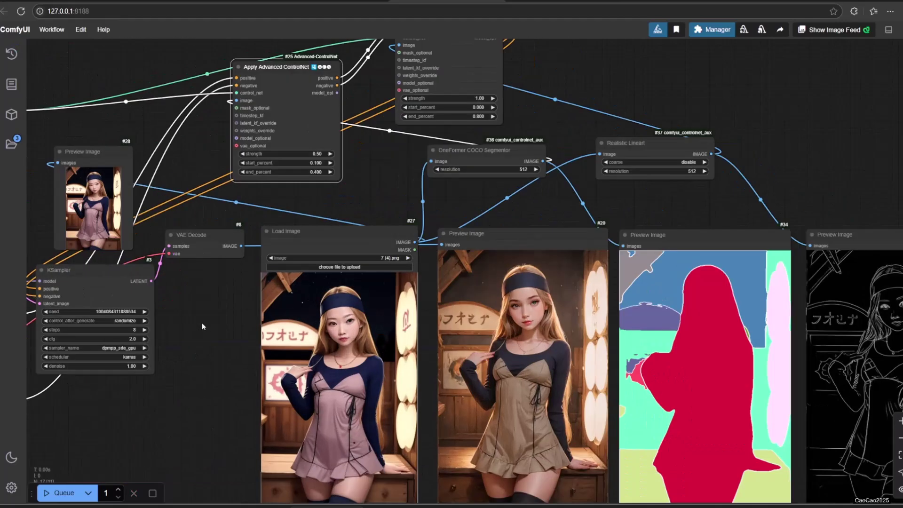